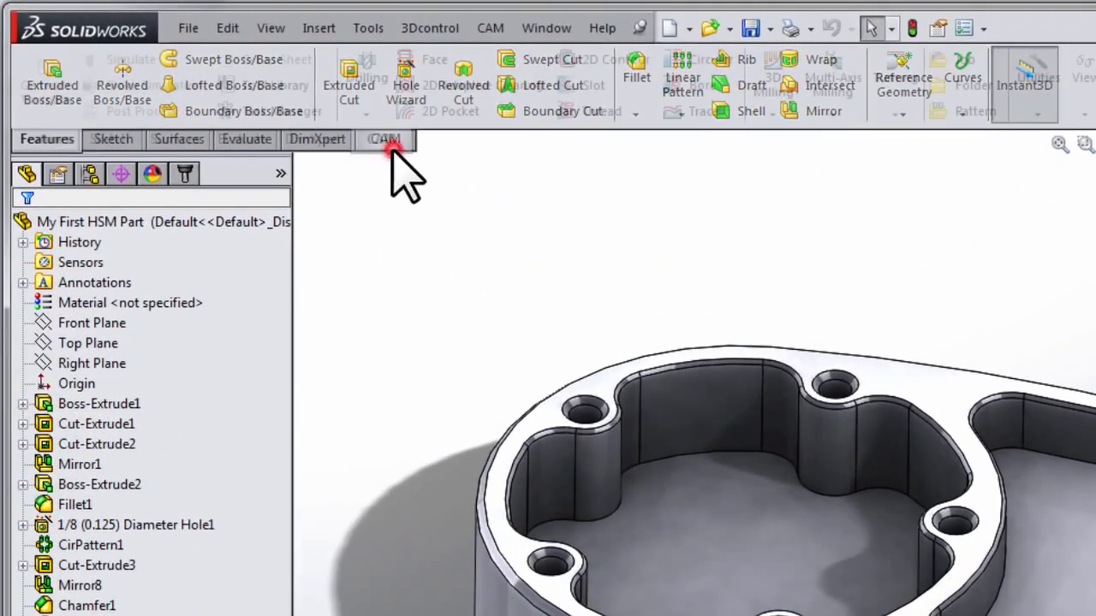
Create a Face milling operation using the #1 - Ø2" face mill from the Tutorial (Inch) library.
left_click(390, 144)
left_click(425, 53)
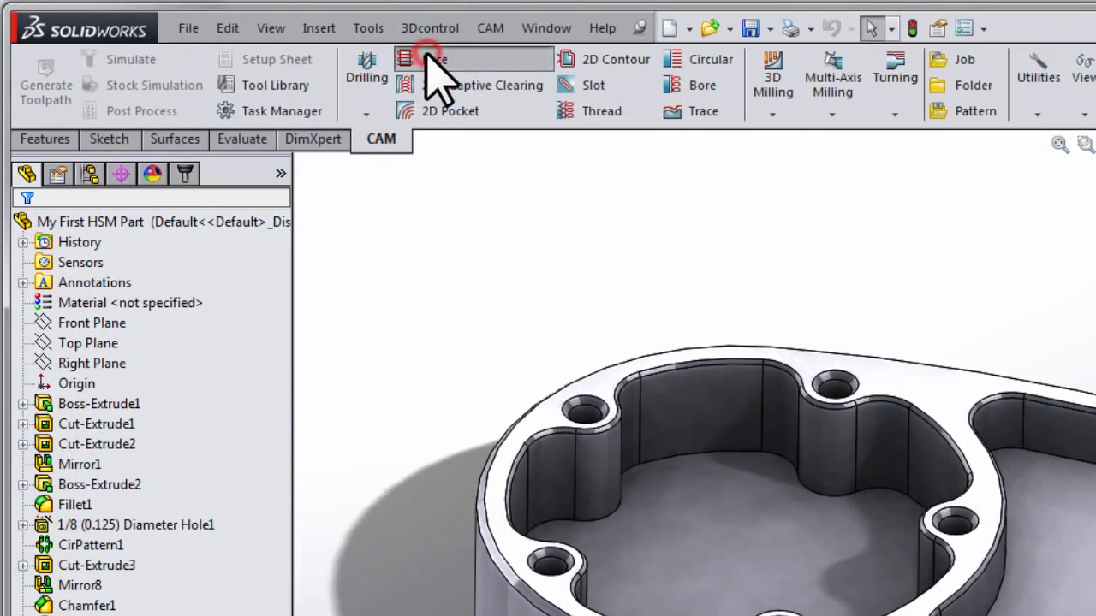
left_click(146, 336)
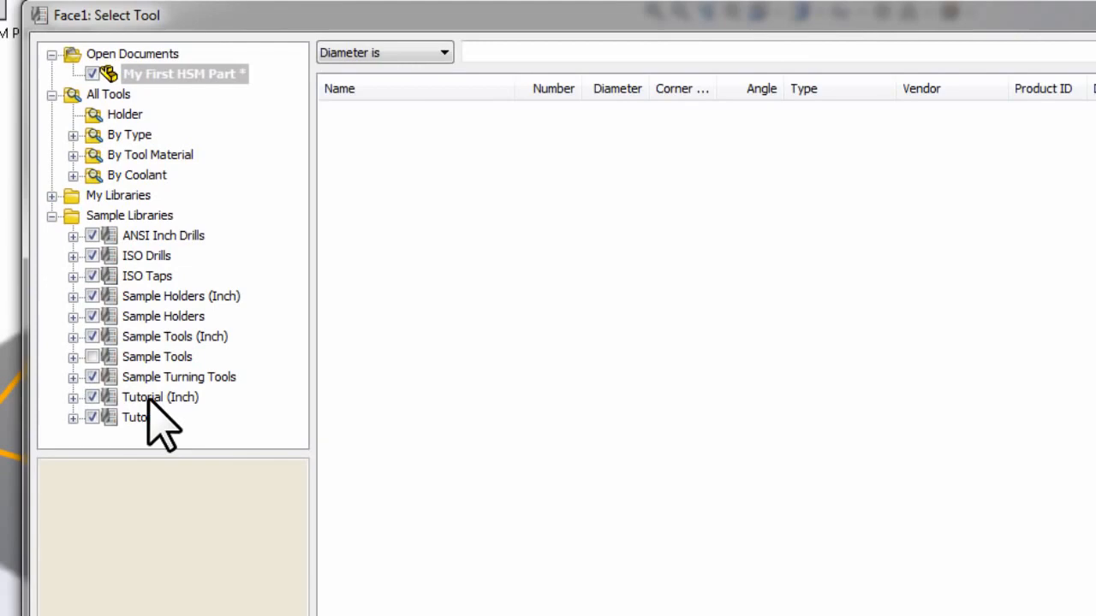
left_click(148, 399)
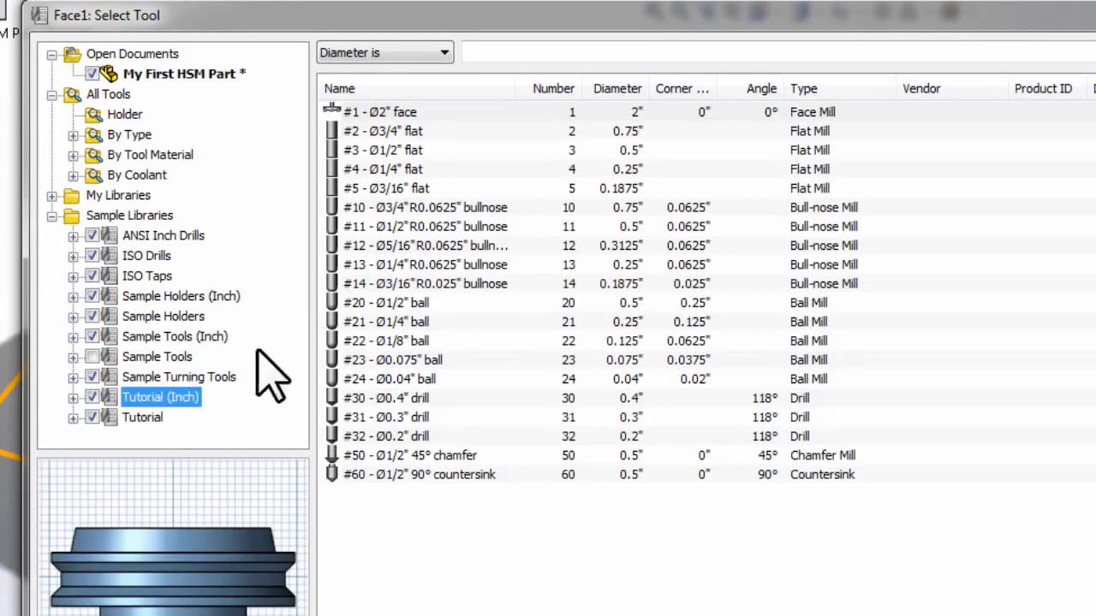
left_click(383, 112)
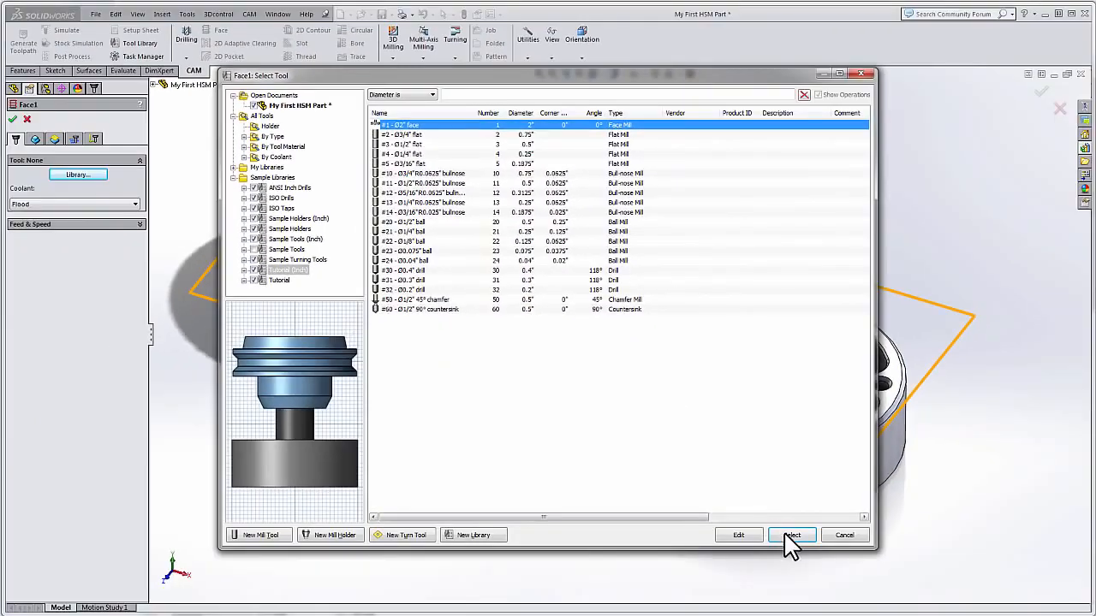
left_click(792, 536)
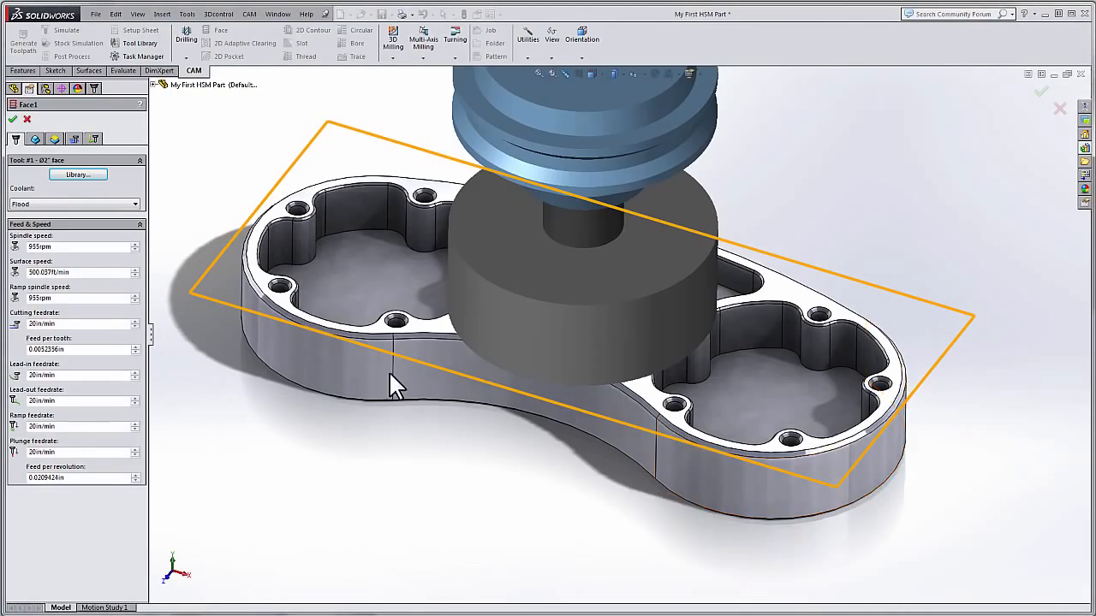
left_click(12, 119)
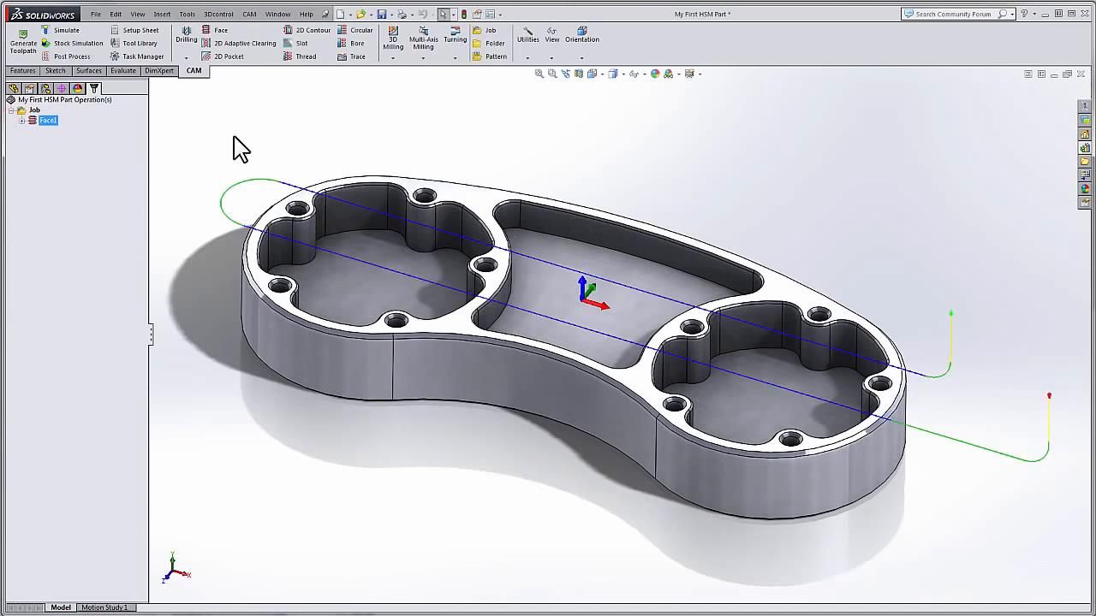
left_click(13, 88)
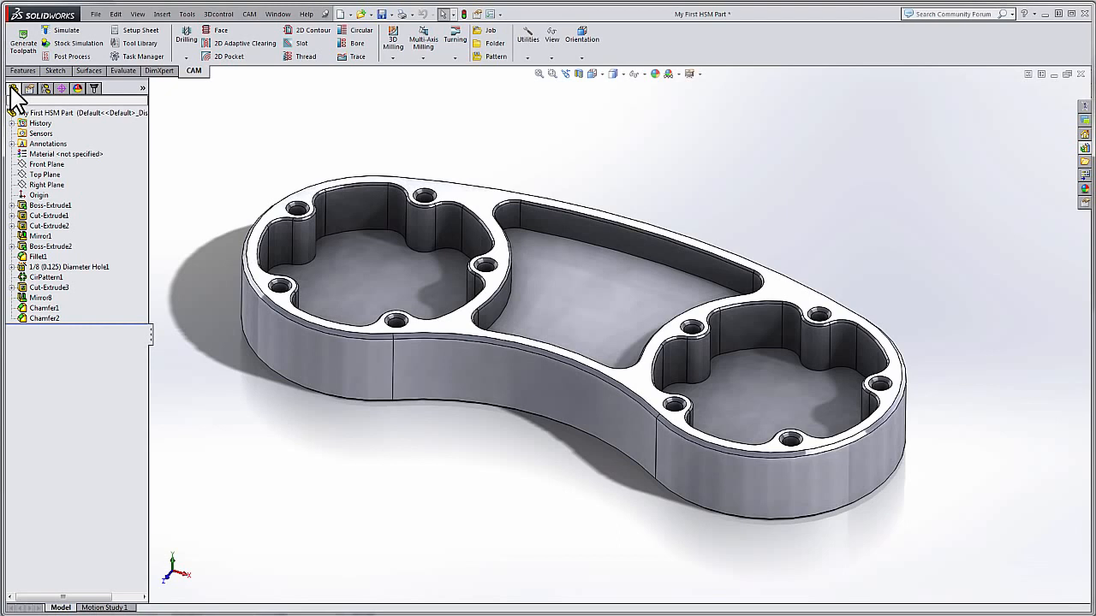
left_click(95, 89)
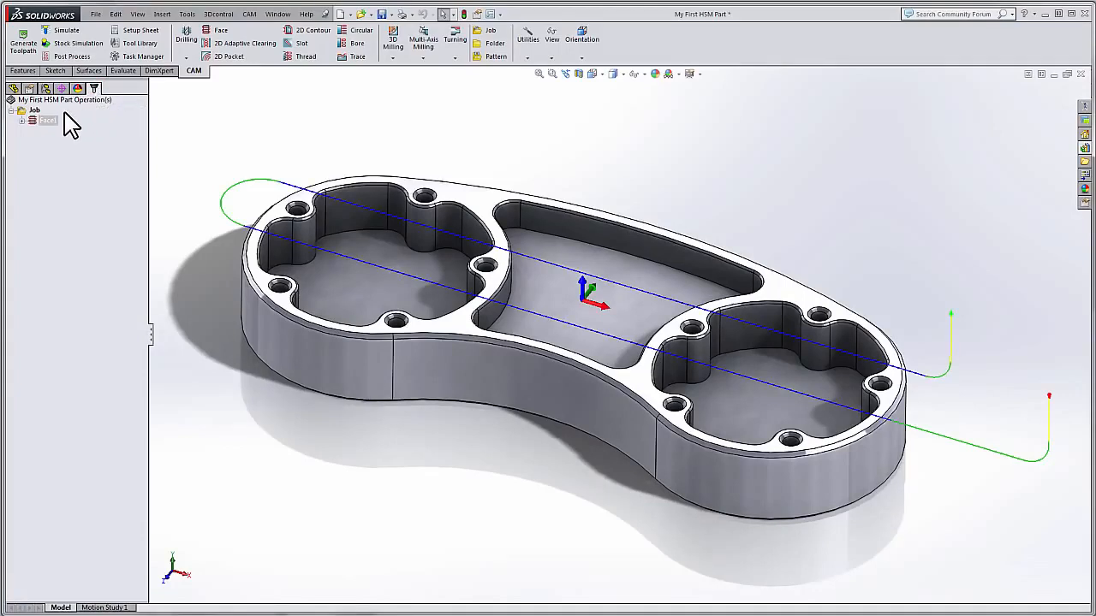
Edit the Job, setting the stock side offset to 0.125 in and the stock bottom offset to 0.25 in.
left_click(30, 112)
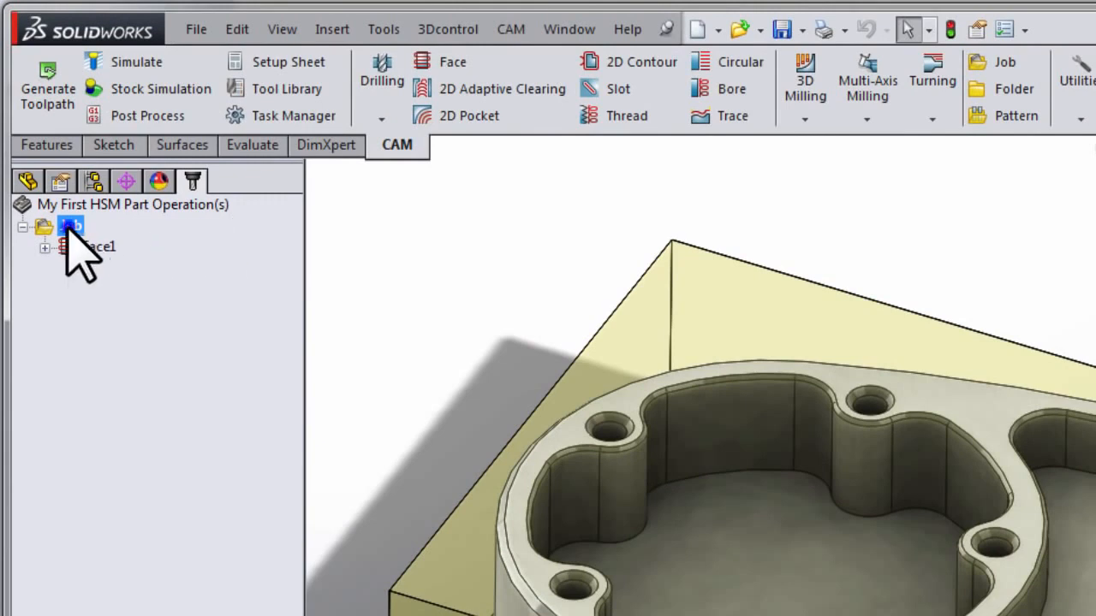
right_click(68, 226)
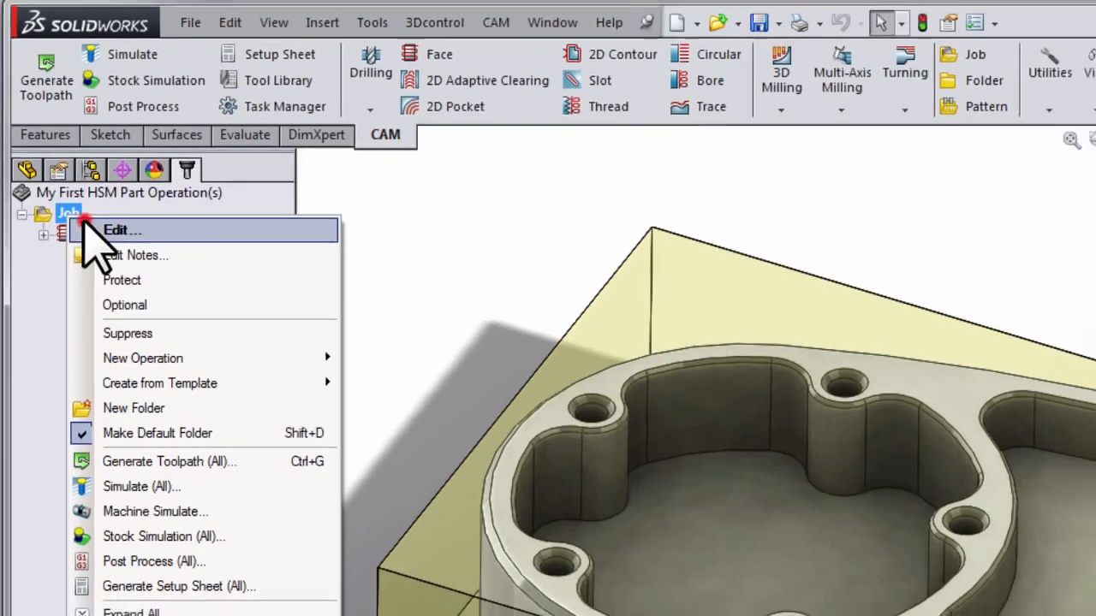
left_click(90, 242)
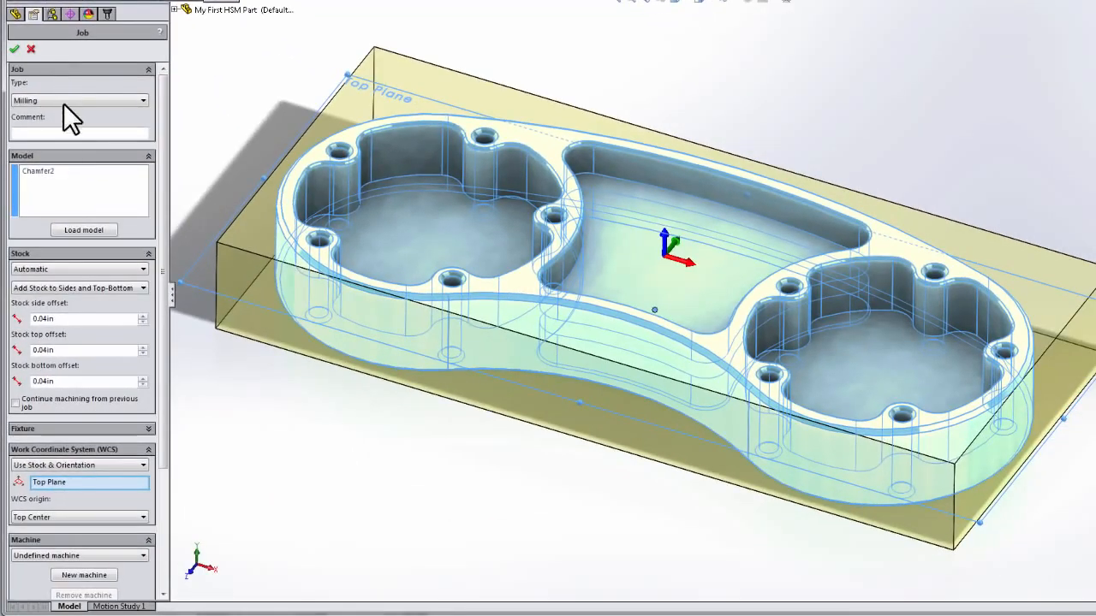
left_click(66, 187)
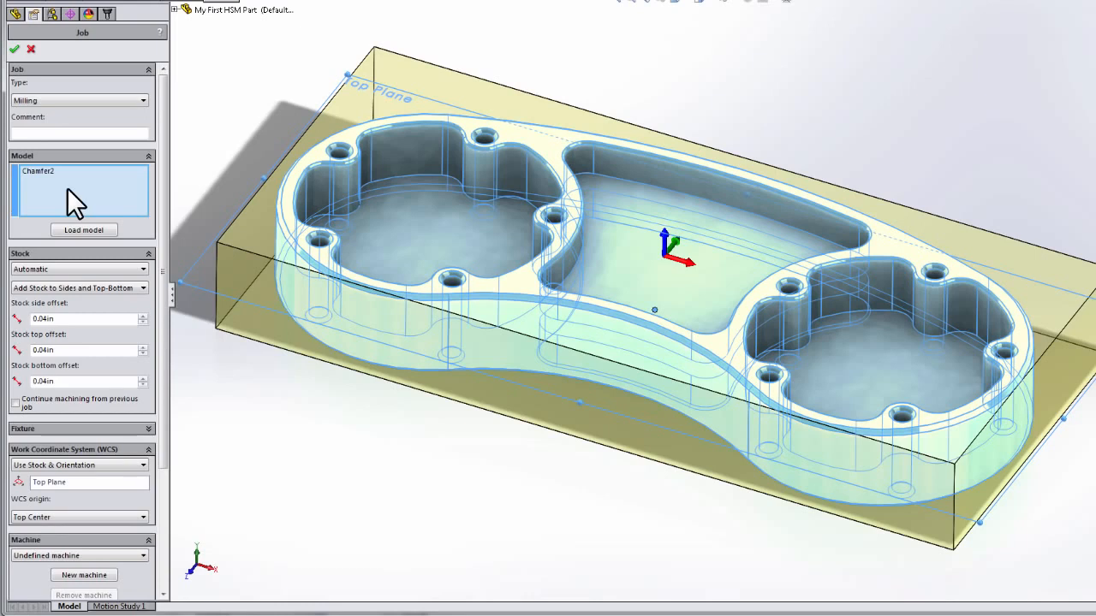
mouse_move(72, 270)
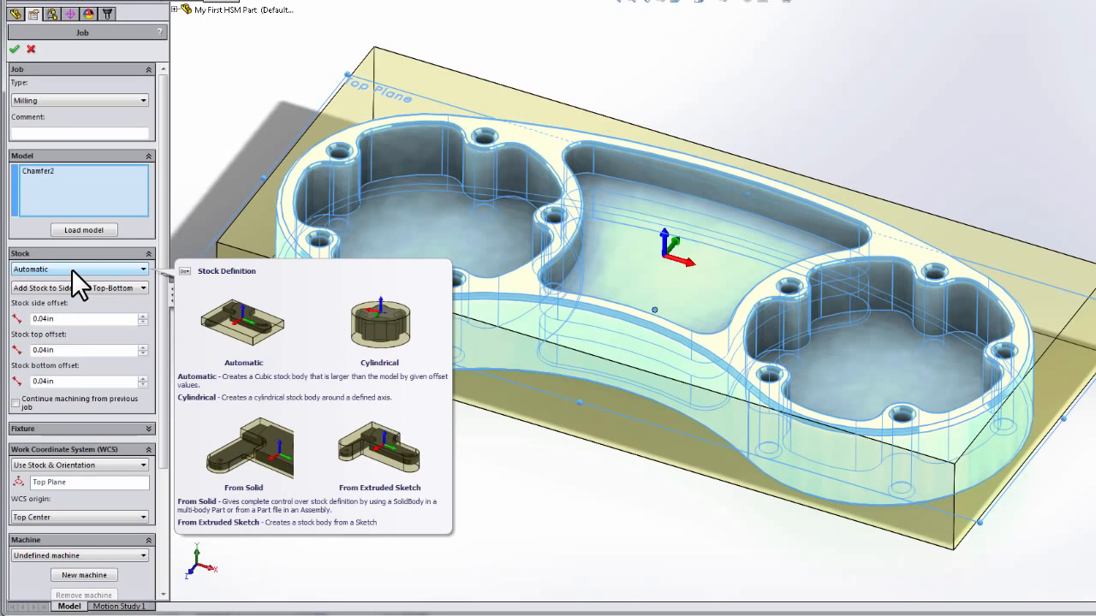
left_click_drag(73, 317, 31, 318)
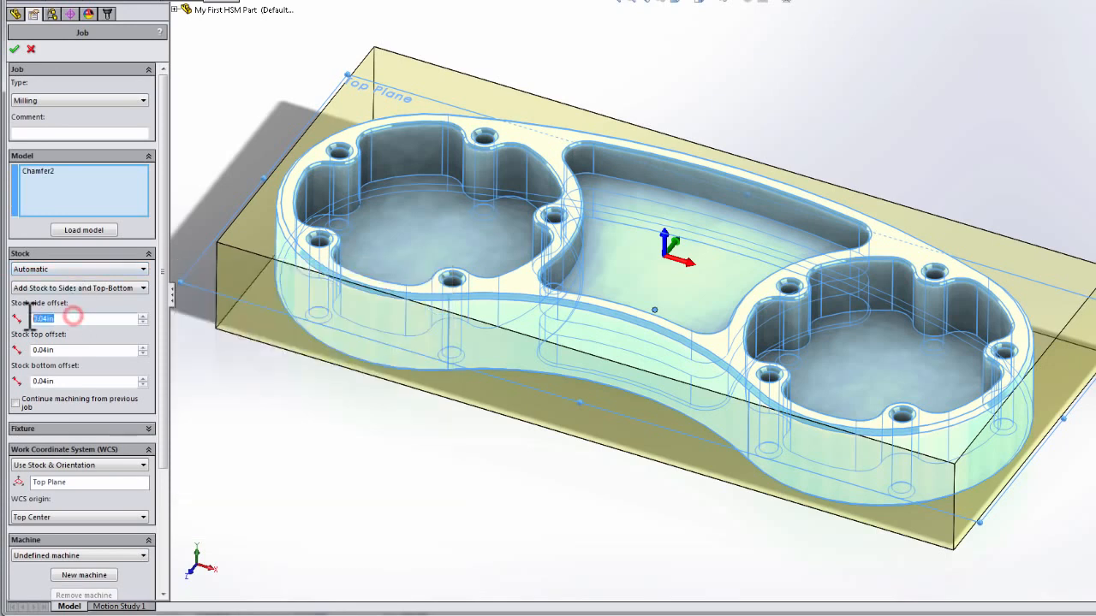
type(".125")
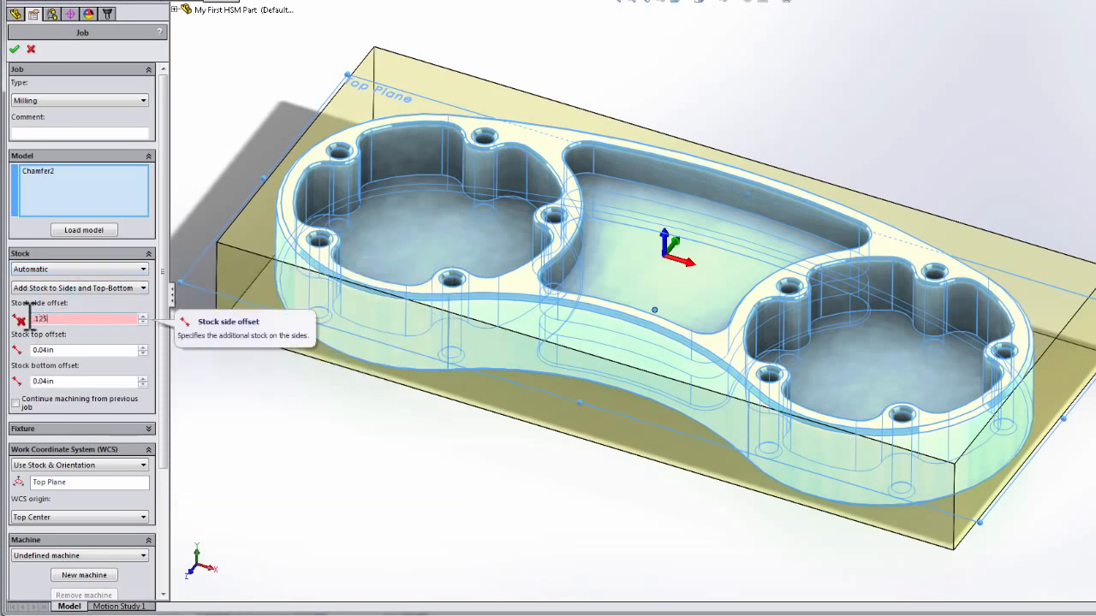
left_click_drag(68, 382, 29, 382)
type(".25")
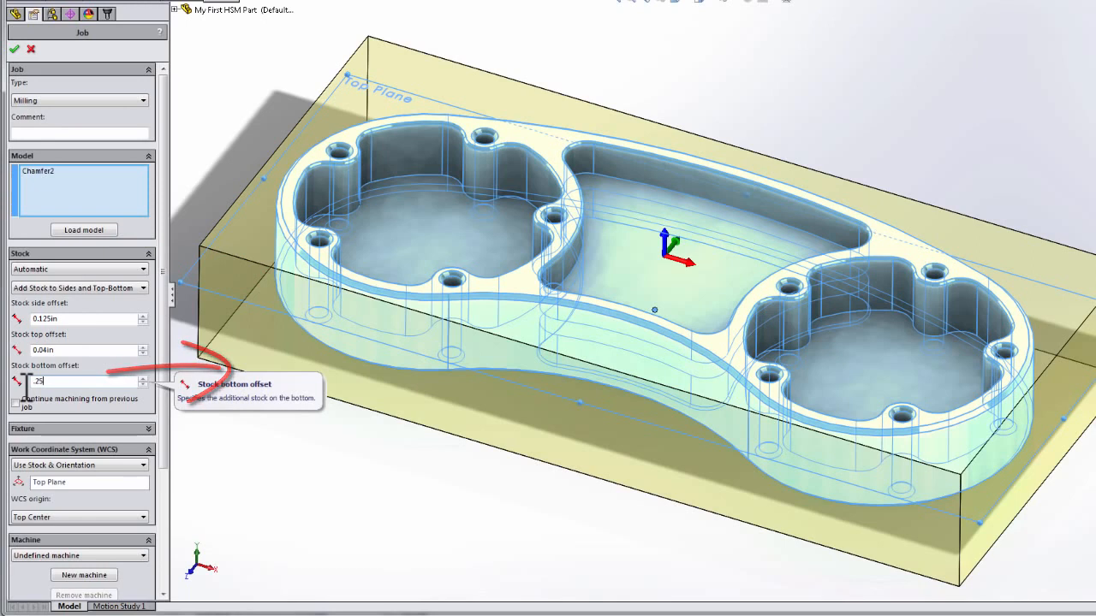
key("Return")
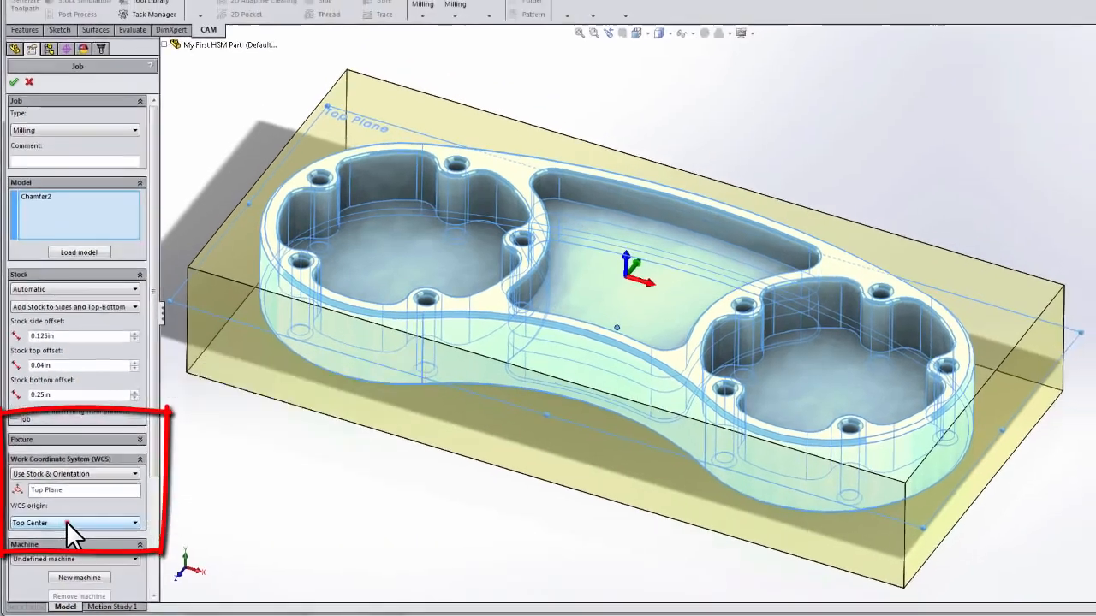
Set the Job's WCS origin to Top Corner 3 and accept the job settings.
left_click(73, 517)
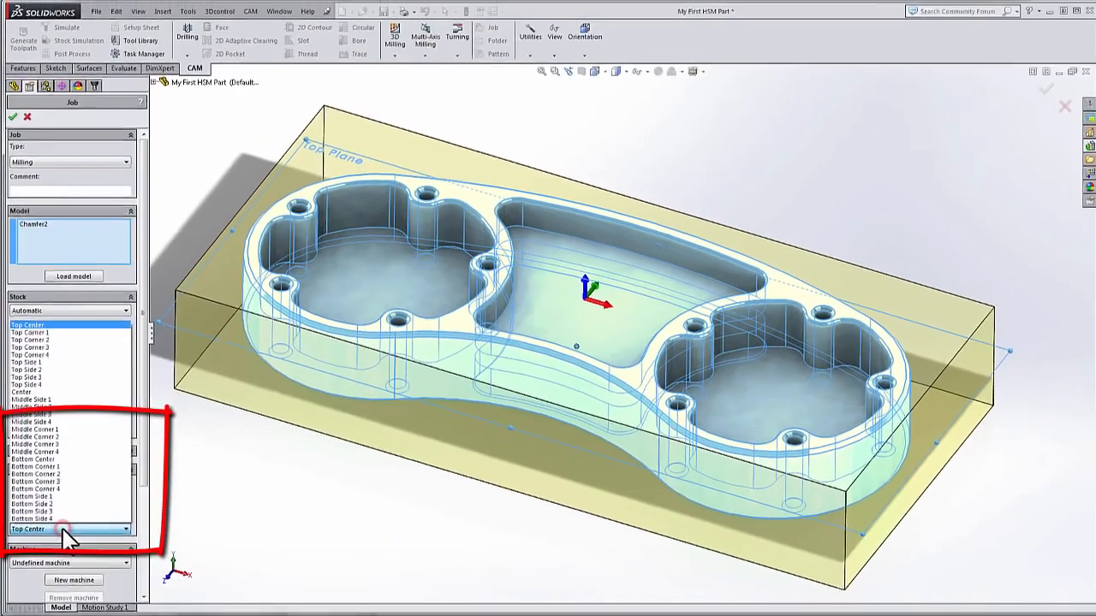
left_click(55, 349)
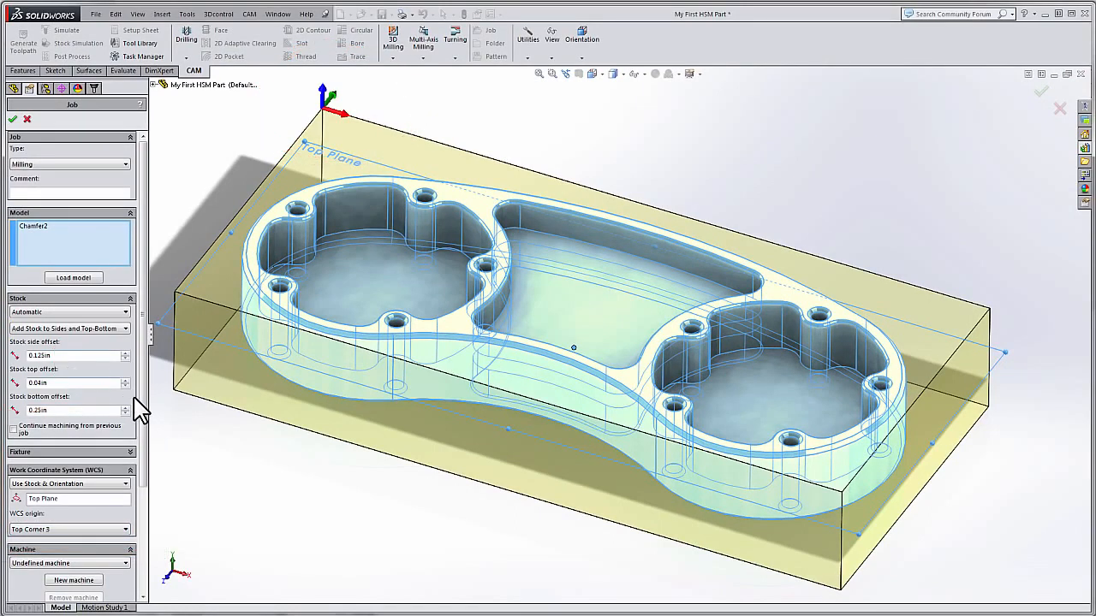
left_click_drag(146, 410, 143, 506)
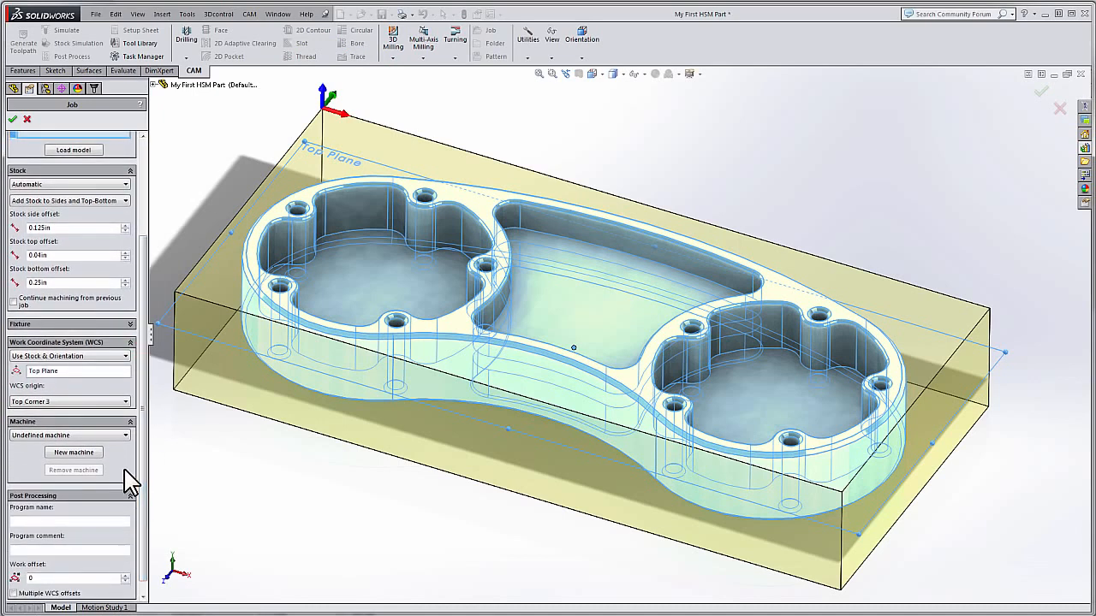
left_click(142, 500)
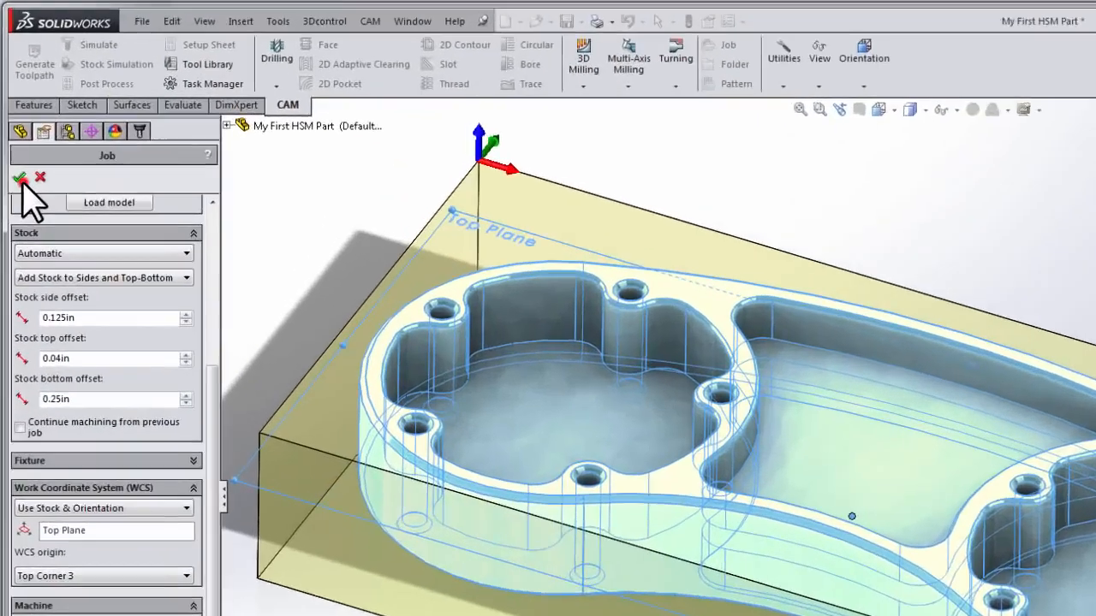
left_click(19, 178)
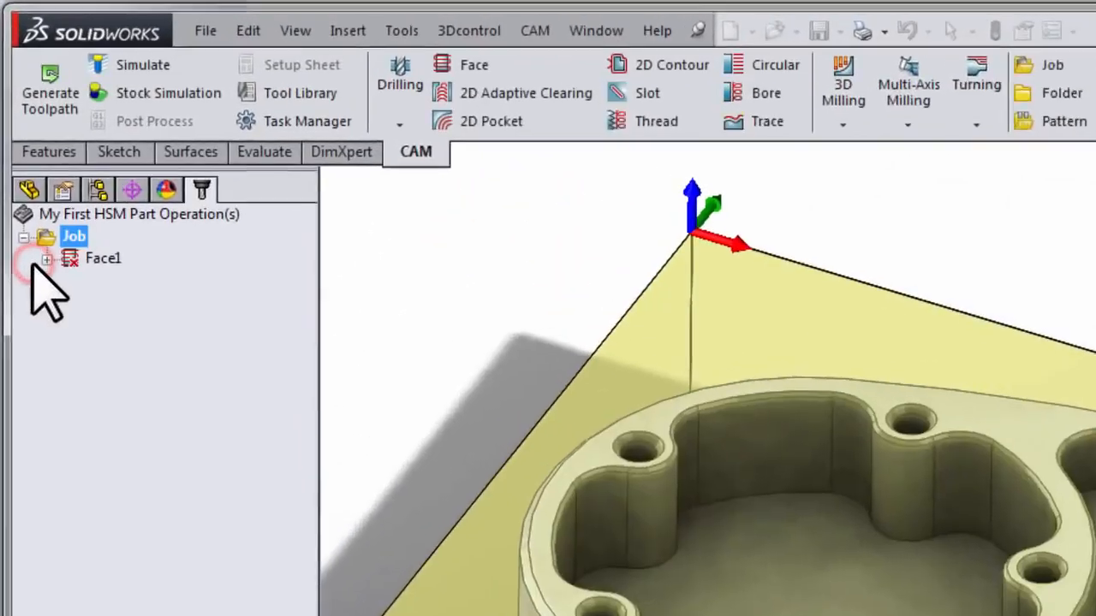
Regenerate the toolpath of the Face1 operation.
left_click(47, 181)
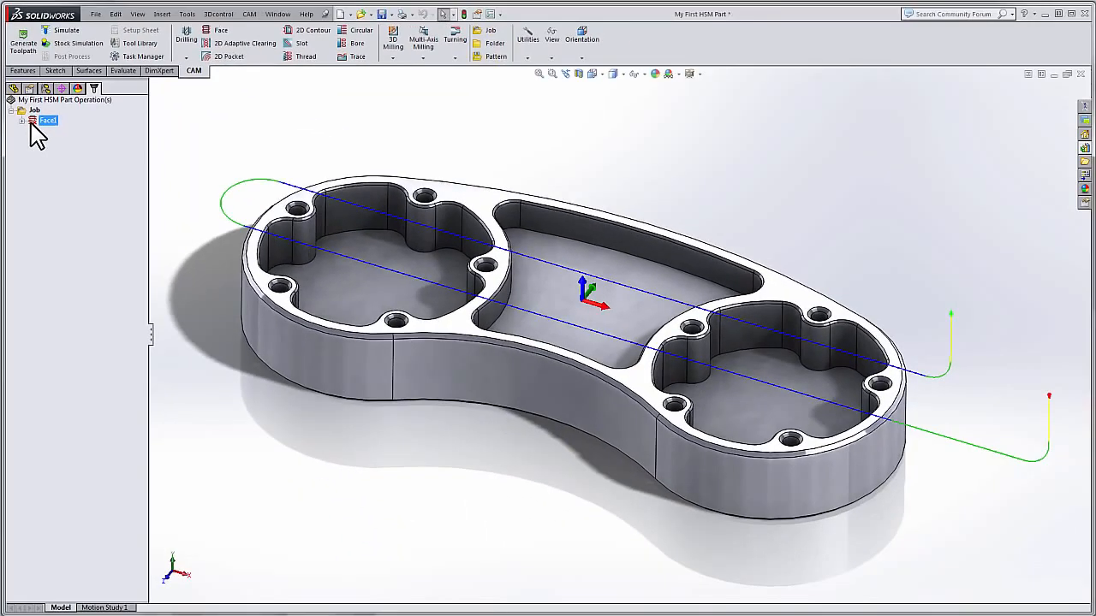
left_click(22, 44)
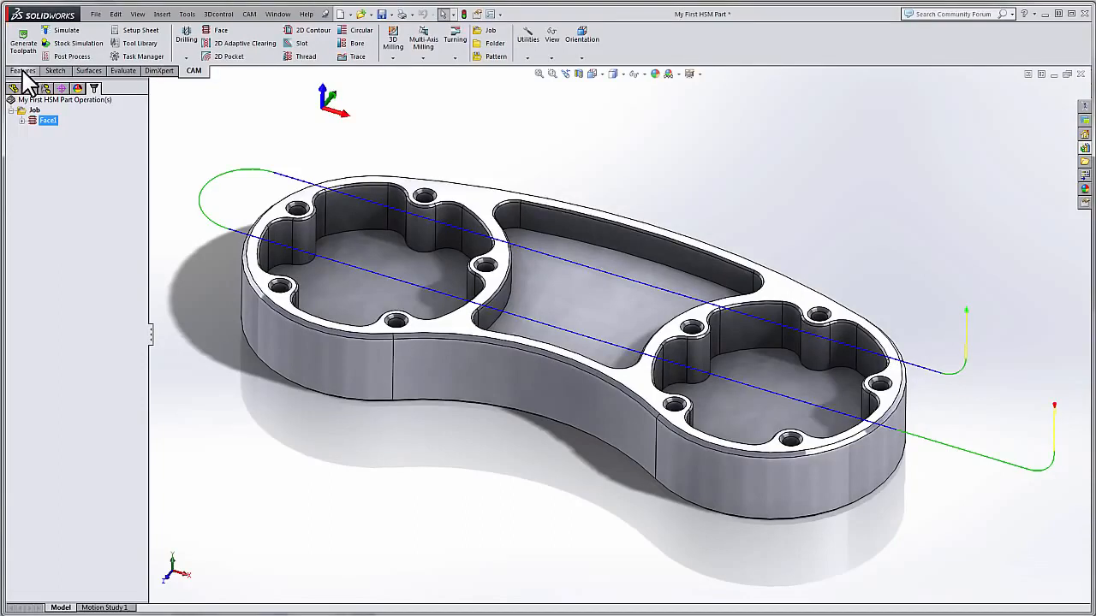
Open the Face1 toolpath simulation with transparent stock shown and the toolpath display set to Tail at position.
left_click(55, 34)
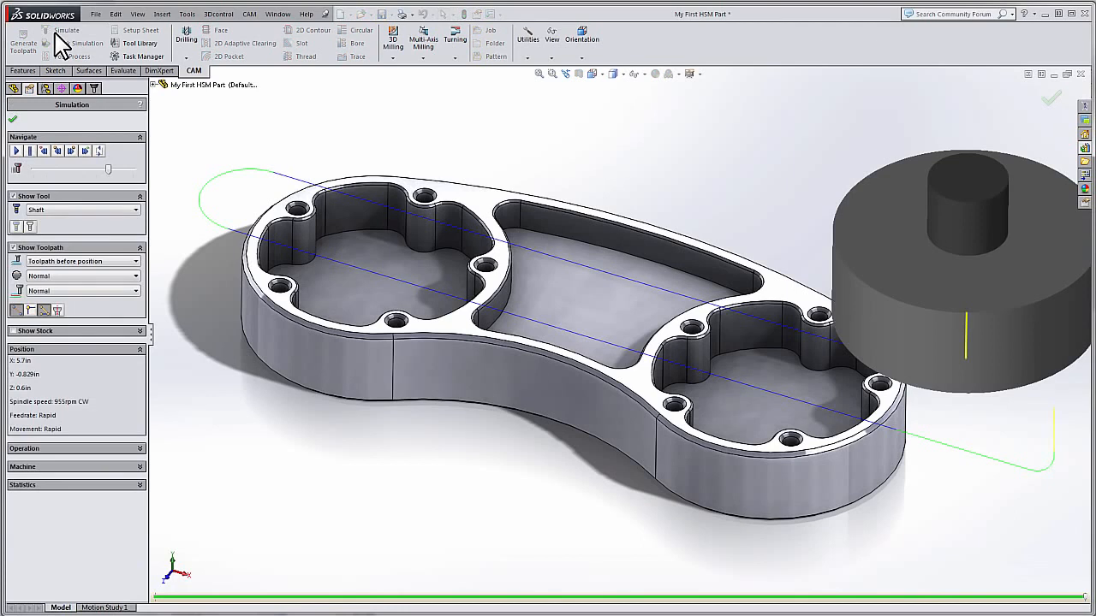
left_click(13, 331)
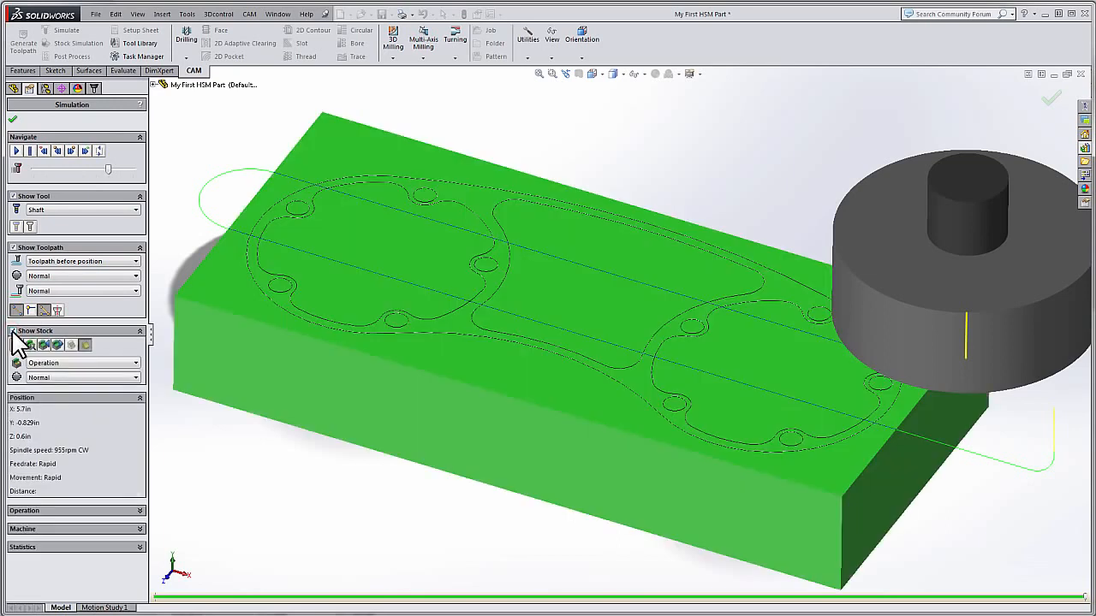
left_click(71, 344)
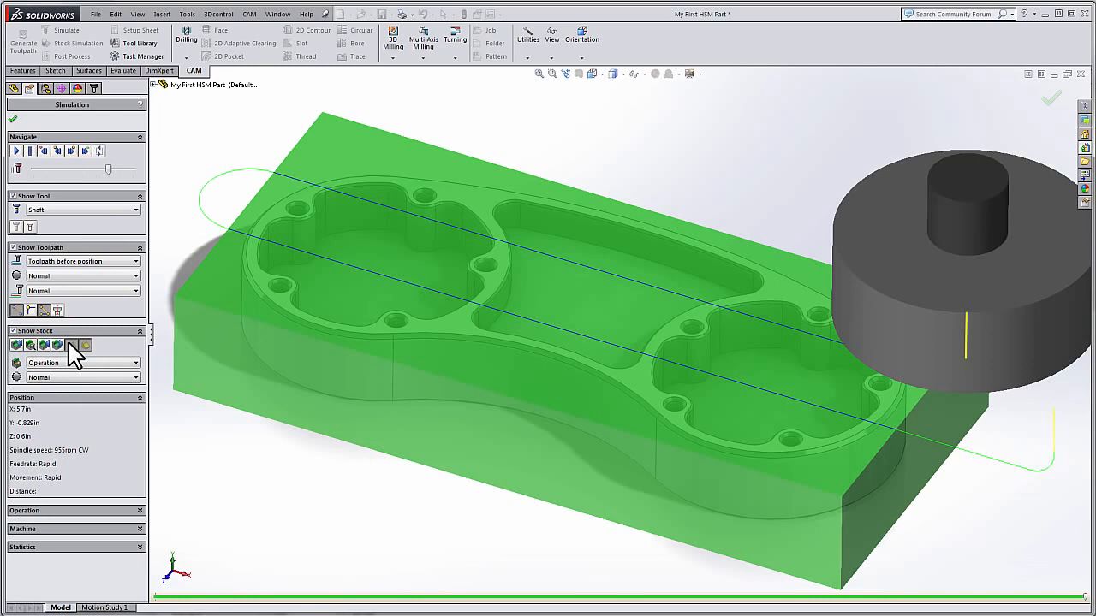
left_click(74, 262)
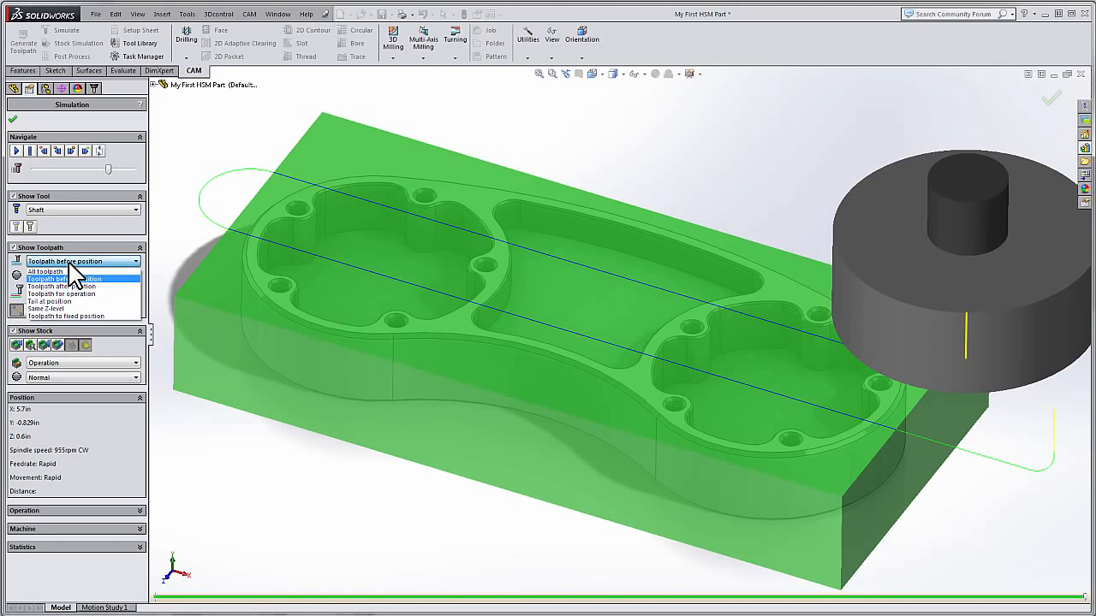
left_click(70, 301)
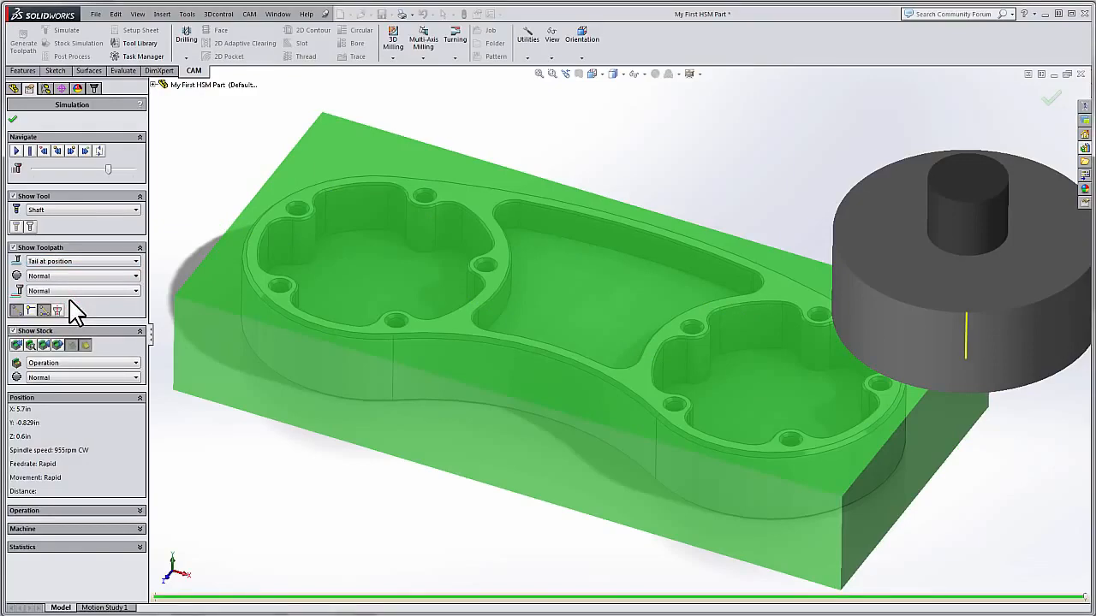
Play the facing simulation at a higher speed, then close it.
left_click(15, 152)
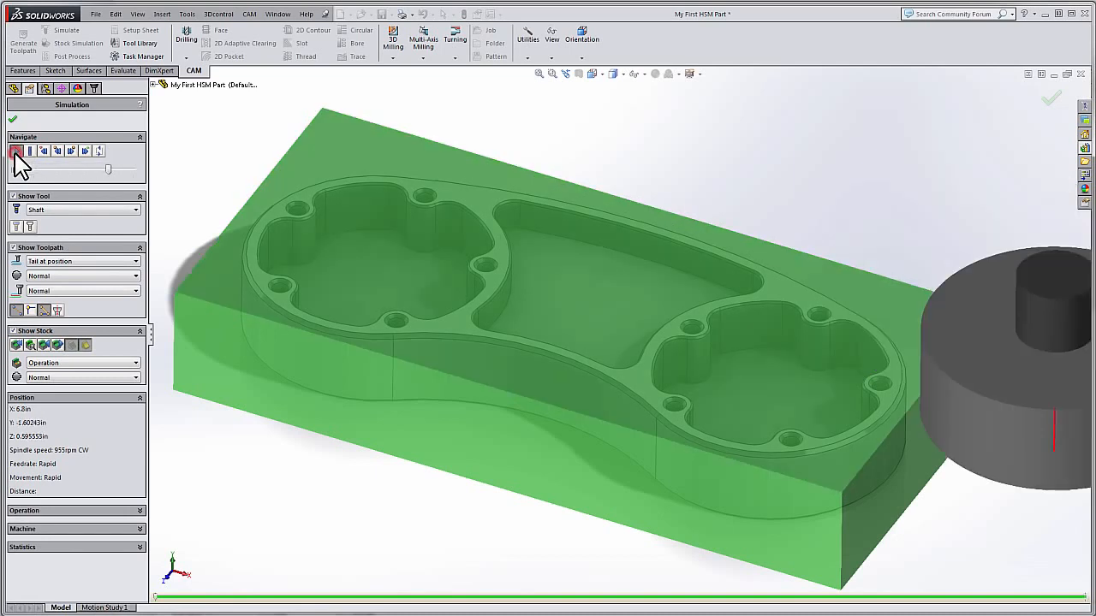
left_click_drag(108, 169, 127, 169)
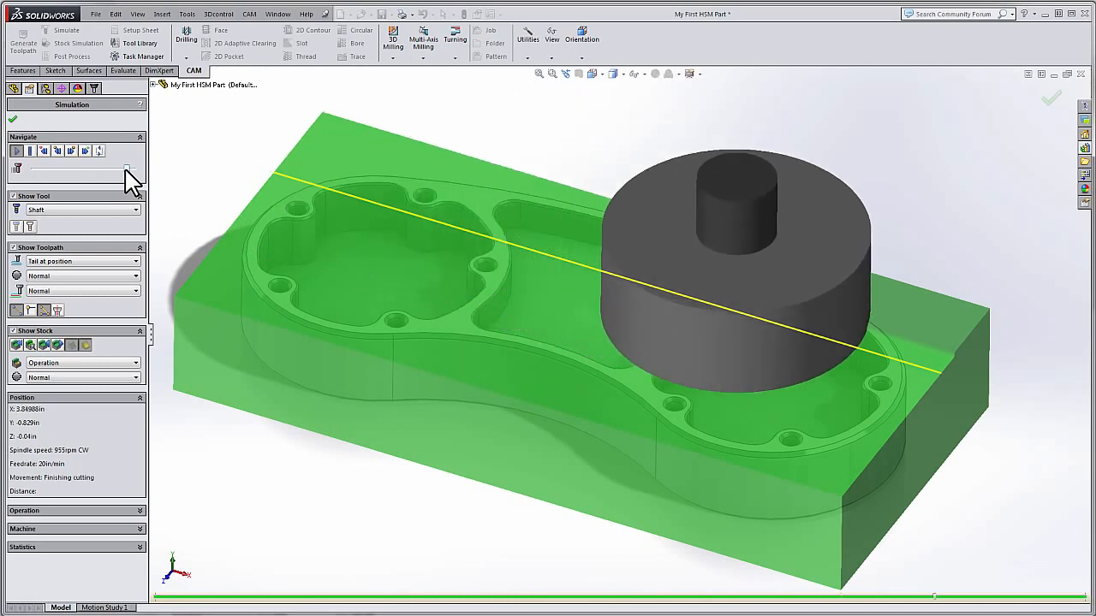
left_click(12, 119)
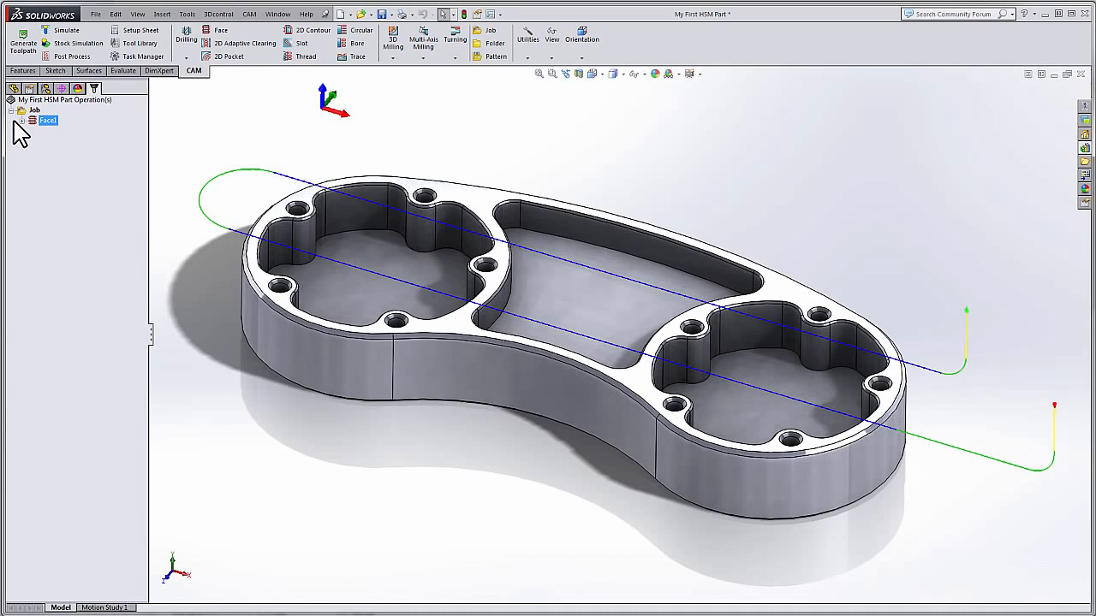
left_click(14, 88)
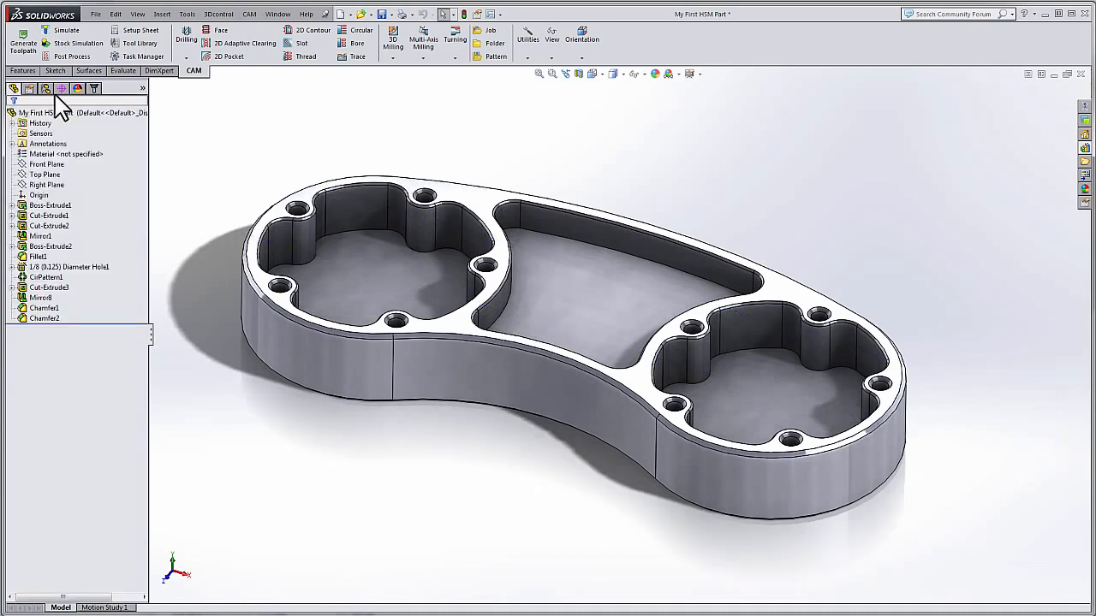
left_click(94, 88)
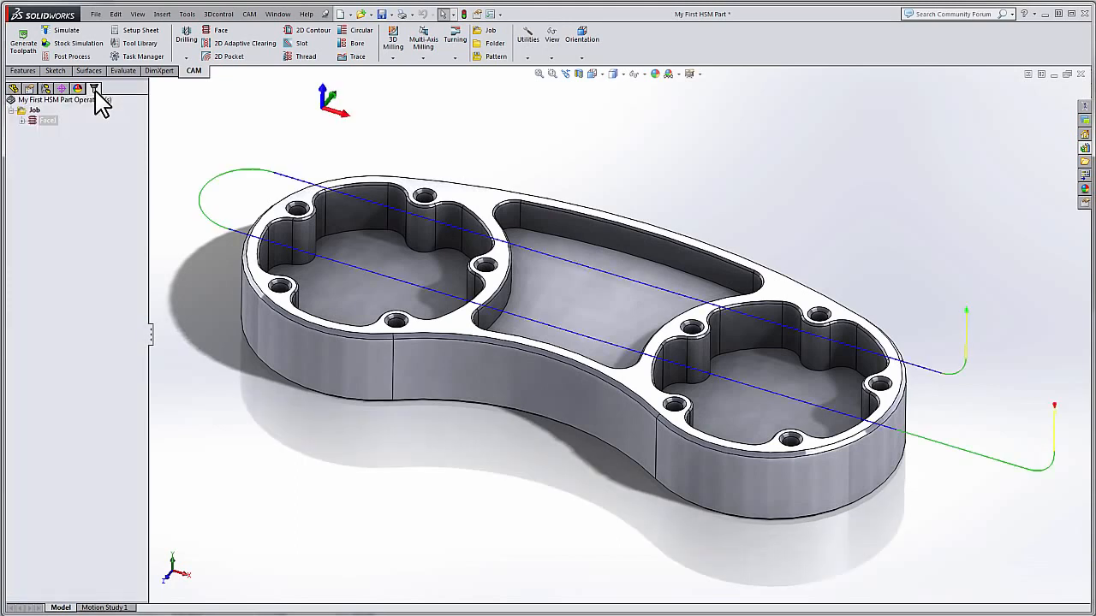
left_click(32, 111)
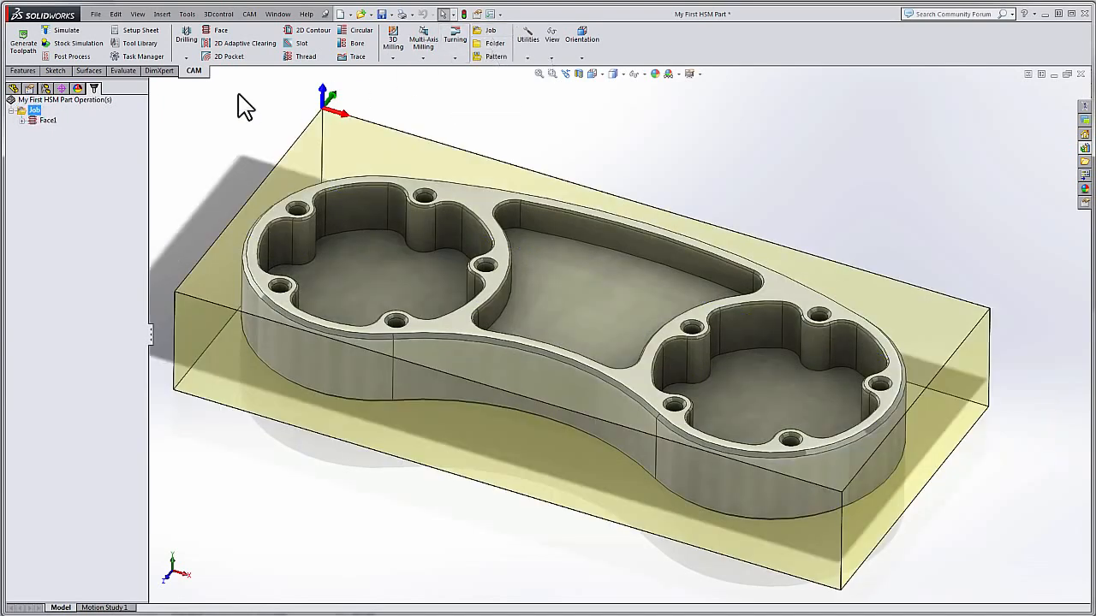
left_click(52, 121)
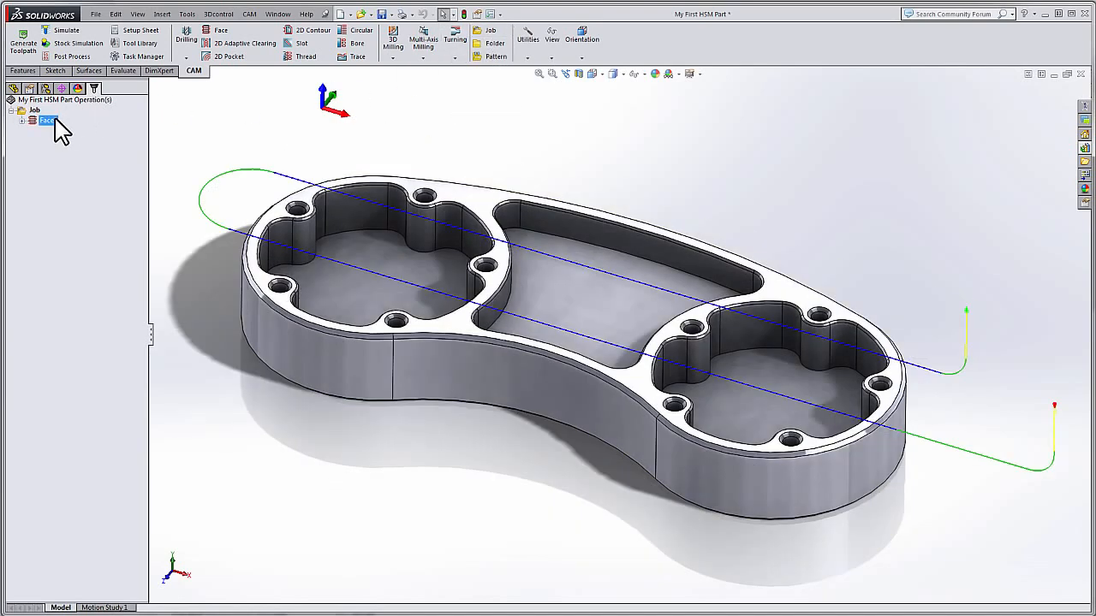